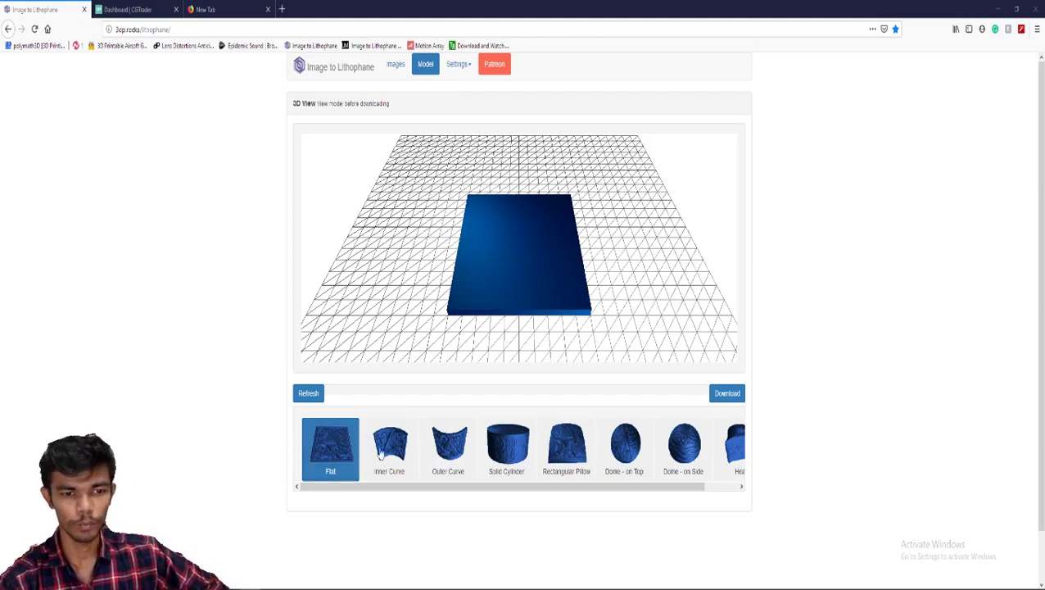
{"action": "left_click", "coordinate": [998, 9]}
{"action": "right_click", "coordinate": [240, 308]}
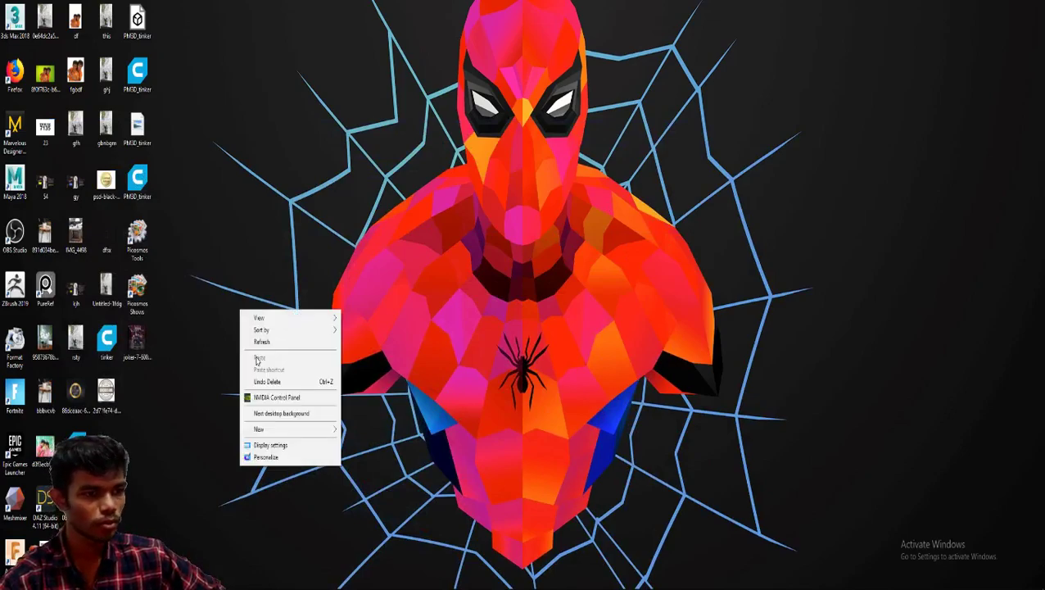
{"action": "left_click", "coordinate": [261, 347]}
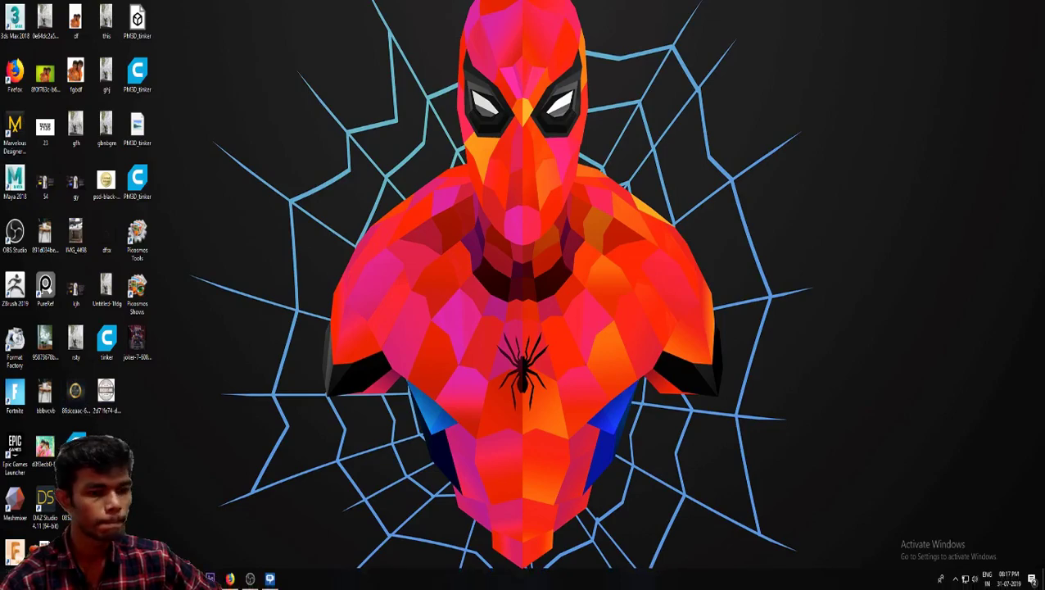
{"action": "left_click", "coordinate": [45, 450]}
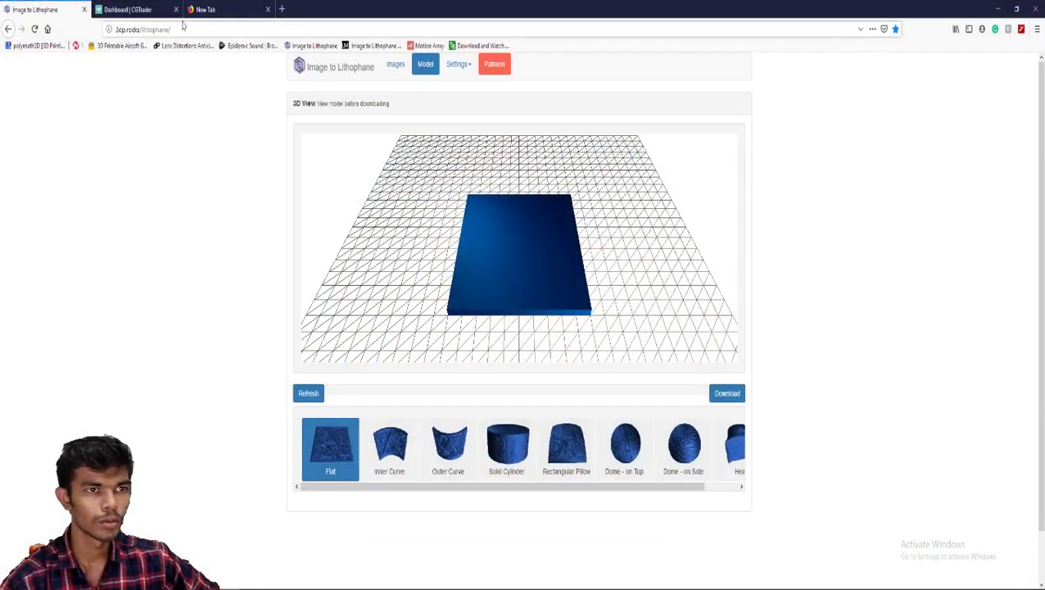
Open Pinterest in the empty browser tab and open the anime fighter artwork pin with the yellow and purple background.
{"action": "left_click", "coordinate": [209, 38]}
{"action": "left_click", "coordinate": [346, 399]}
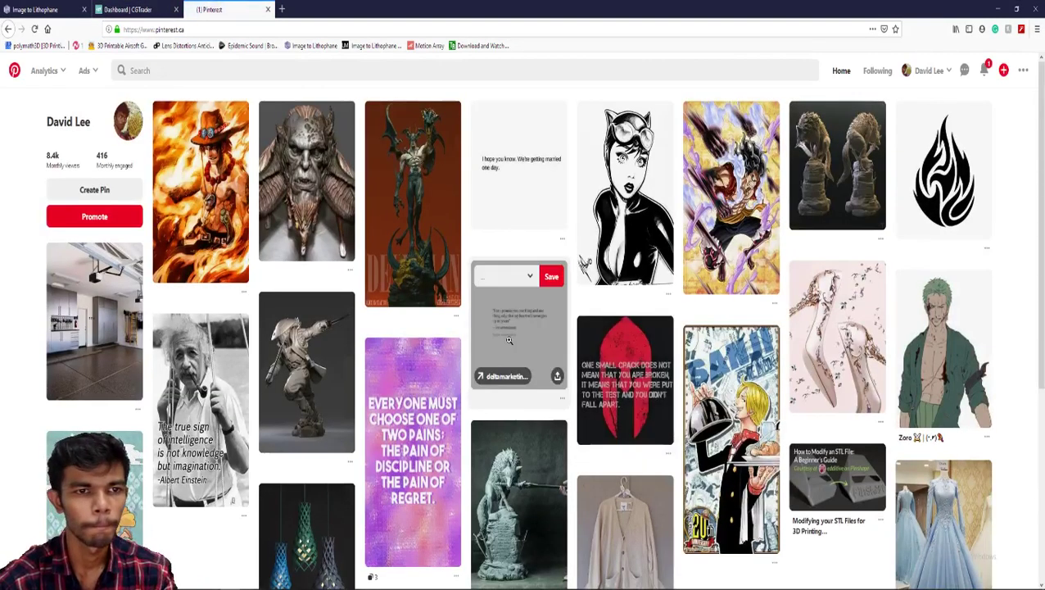
{"action": "scroll", "coordinate": [760, 410], "scroll_direction": "down", "scroll_amount": 1}
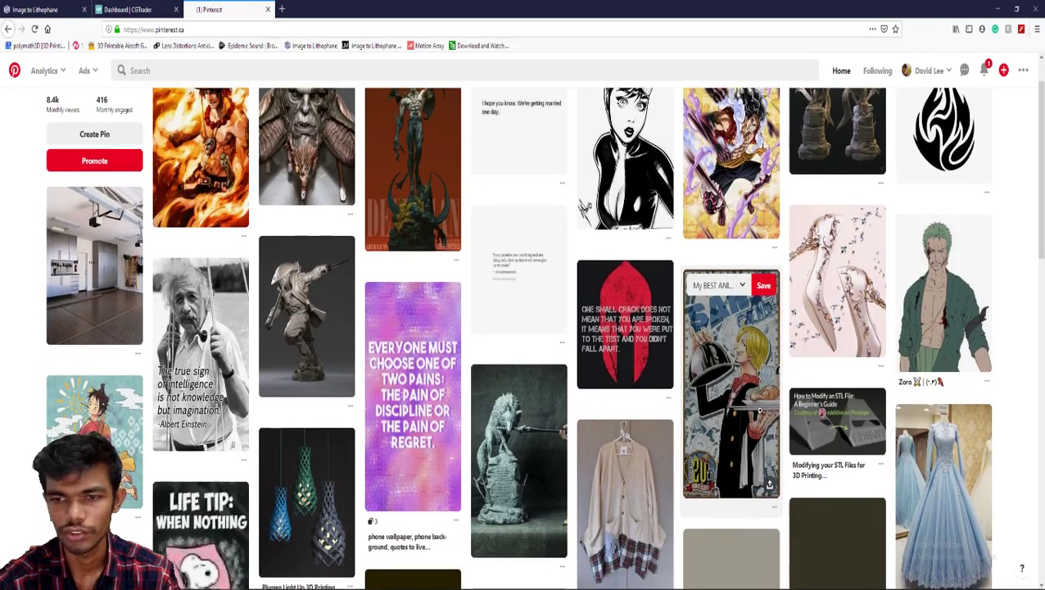
{"action": "scroll", "coordinate": [760, 410], "scroll_direction": "down", "scroll_amount": 2}
{"action": "scroll", "coordinate": [703, 398], "scroll_direction": "up", "scroll_amount": 3}
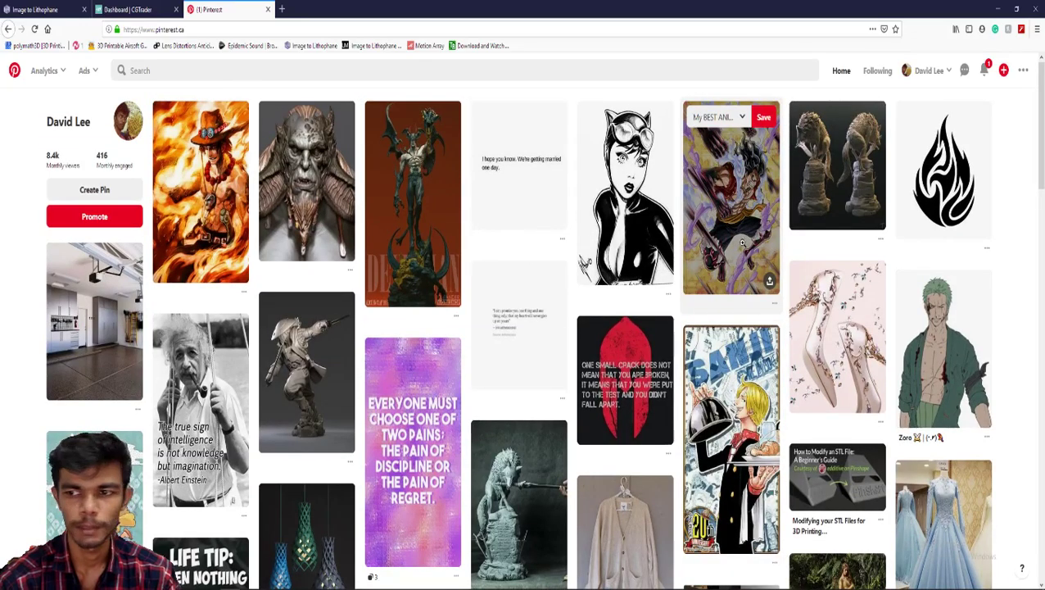
{"action": "left_click", "coordinate": [742, 239]}
Save the anime fighter artwork from the opened pin to the computer as an image file.
{"action": "scroll", "coordinate": [558, 405], "scroll_direction": "down", "scroll_amount": 7}
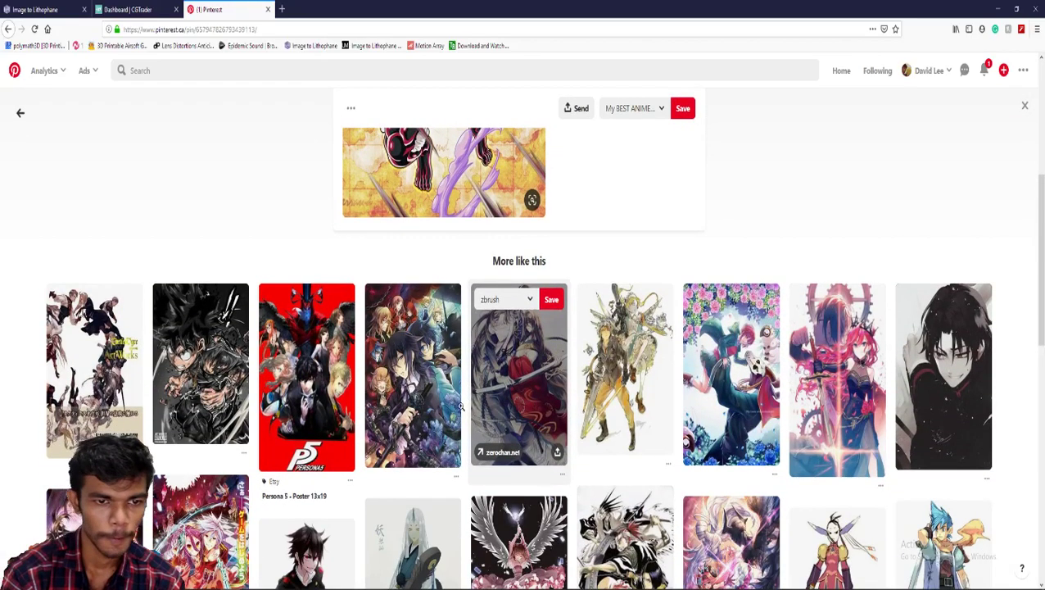
{"action": "scroll", "coordinate": [432, 304], "scroll_direction": "up", "scroll_amount": 7}
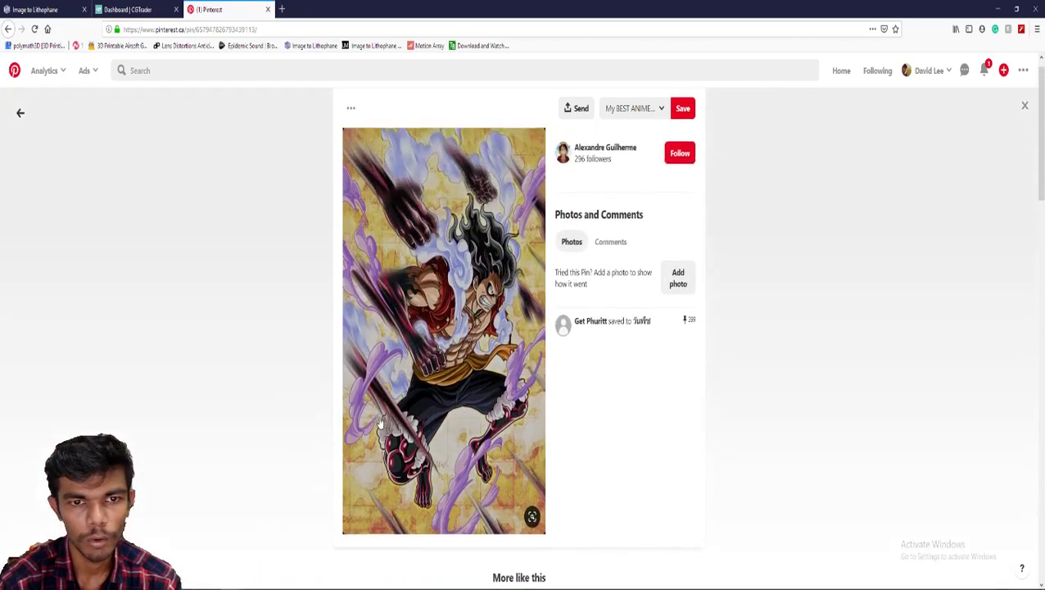
{"action": "right_click", "coordinate": [432, 304]}
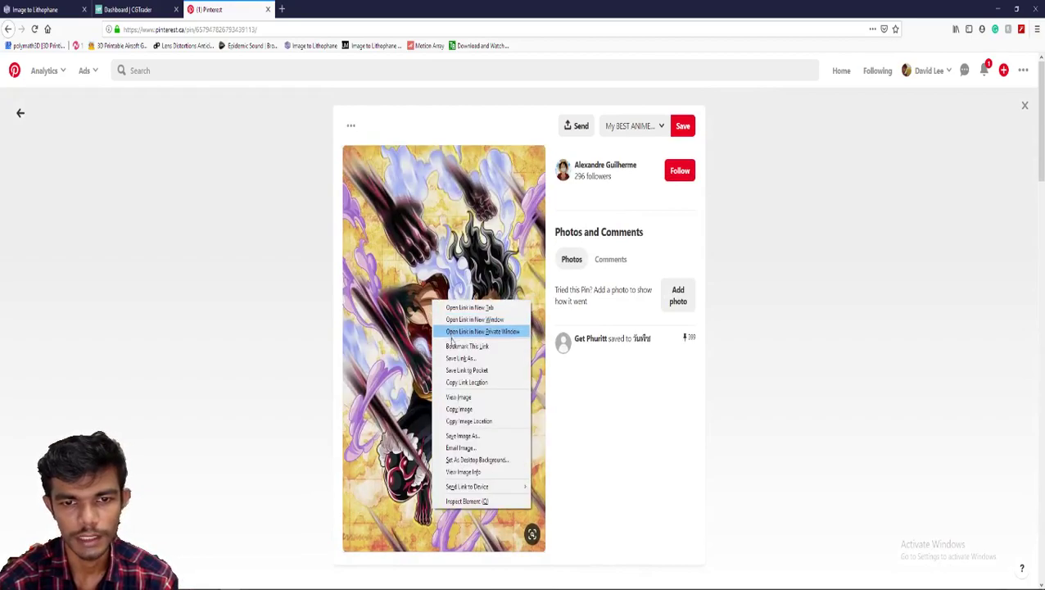
{"action": "left_click", "coordinate": [458, 437]}
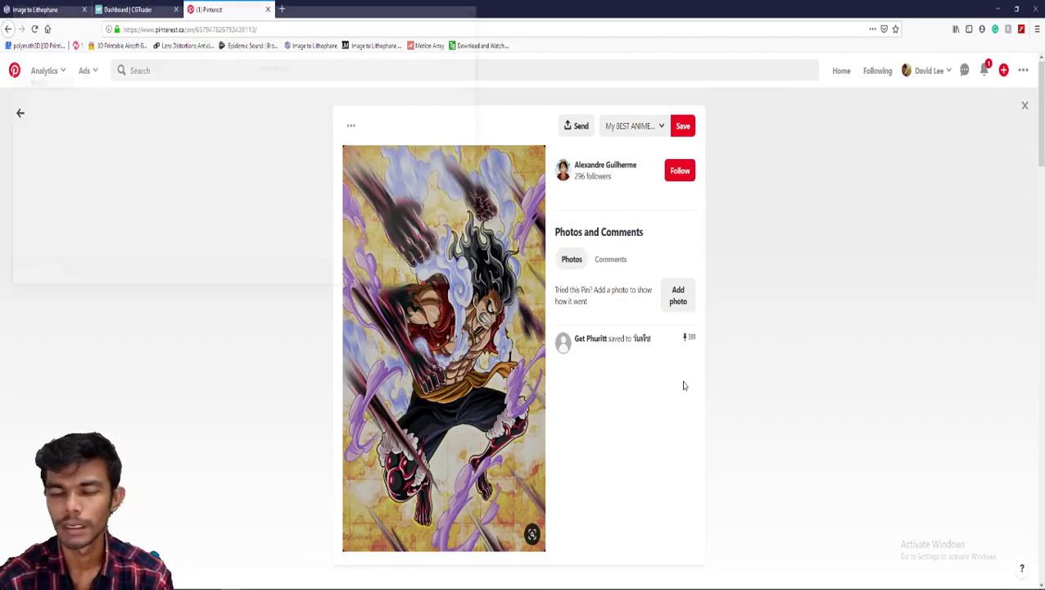
{"action": "left_click", "coordinate": [419, 277]}
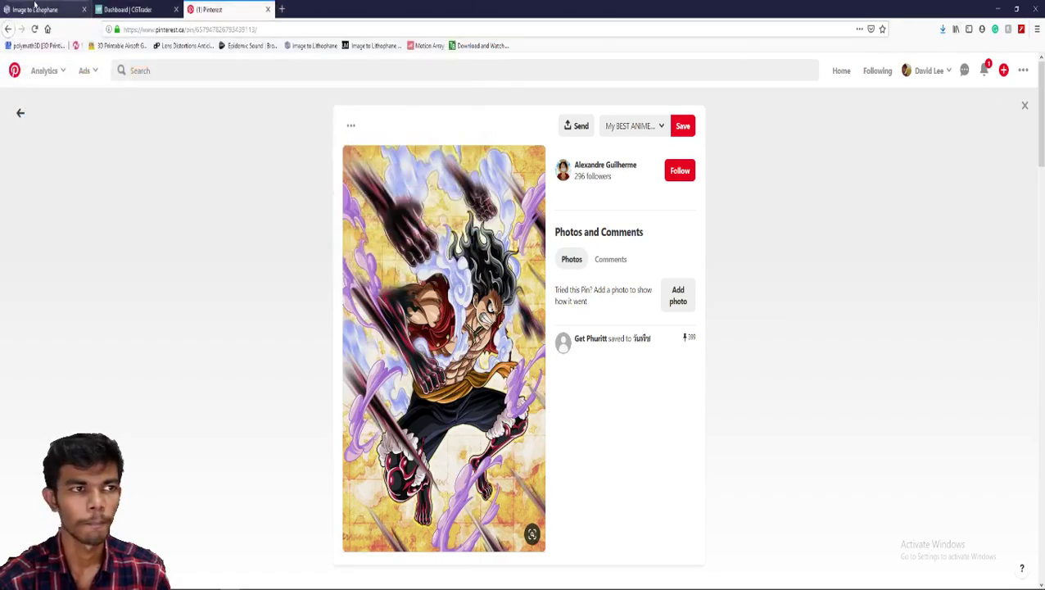
Load the downloaded artwork JPG into the Image to Lithophane page to generate a flat lithophane.
{"action": "left_click", "coordinate": [37, 9]}
{"action": "left_click", "coordinate": [944, 29]}
{"action": "left_click_drag", "start_coordinate": [880, 59], "coordinate": [524, 257]}
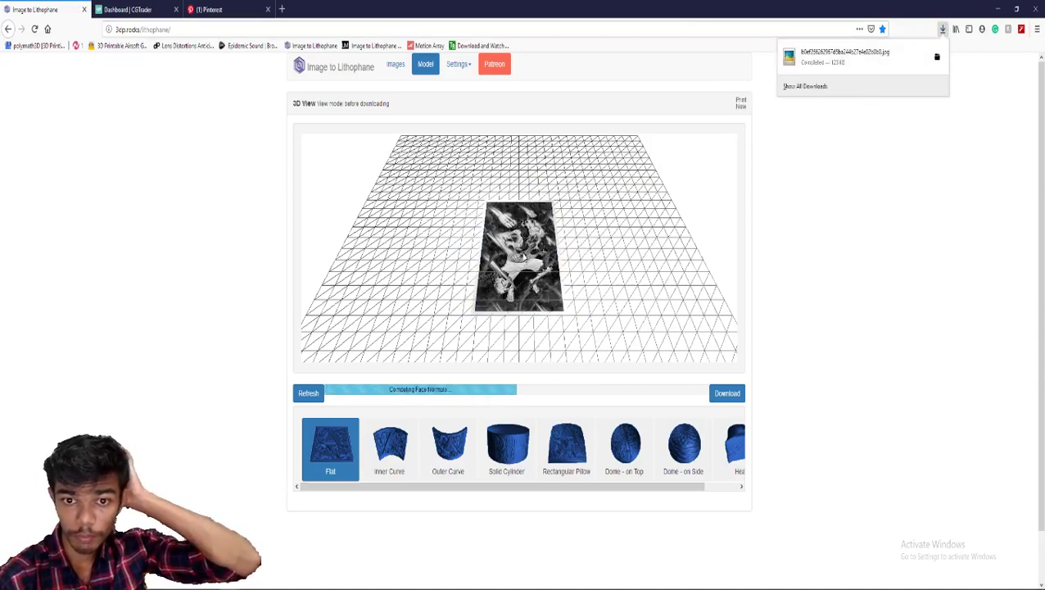
{"action": "left_click", "coordinate": [460, 68]}
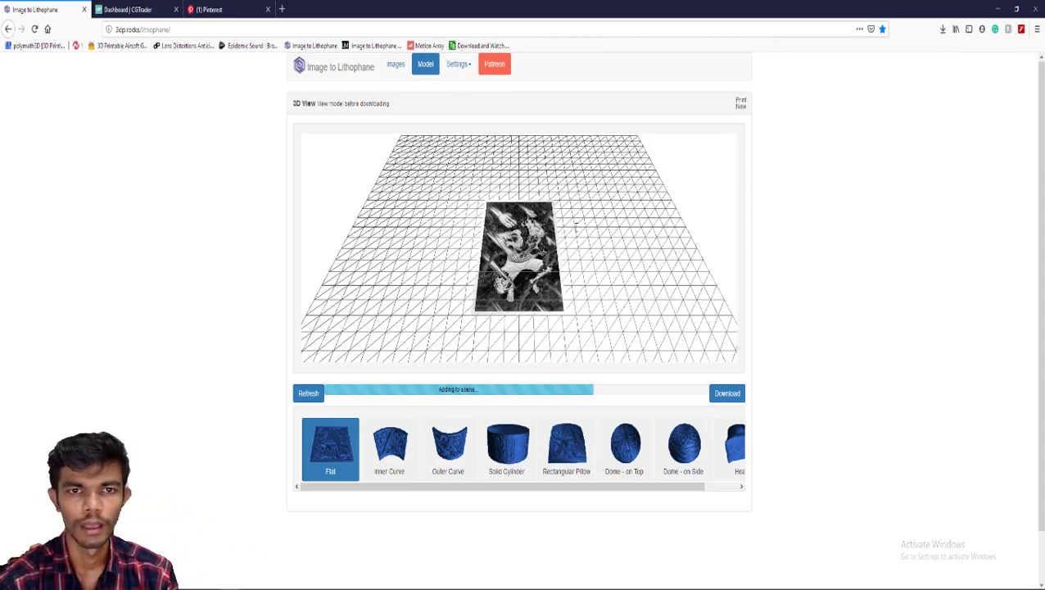
Examine the relief of the generated flat lithophane up close and from an angle.
{"action": "scroll", "coordinate": [552, 183], "scroll_direction": "down", "scroll_amount": 5}
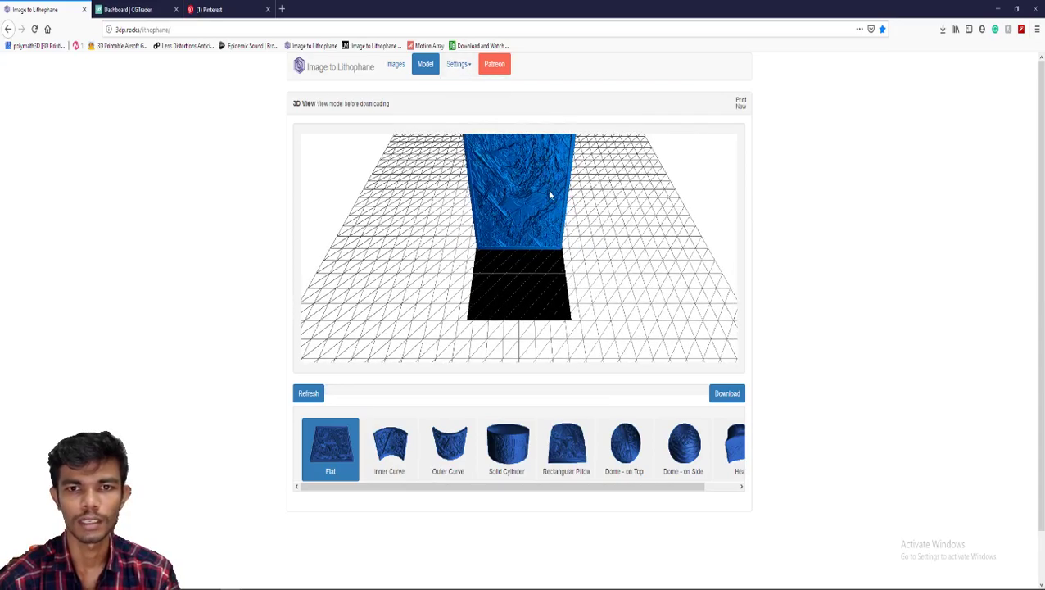
{"action": "left_click_drag", "start_coordinate": [548, 310], "coordinate": [539, 169]}
{"action": "middle_click_drag", "start_coordinate": [539, 169], "coordinate": [524, 52]}
{"action": "right_click_drag", "start_coordinate": [553, 178], "coordinate": [539, 354]}
{"action": "middle_click_drag", "start_coordinate": [538, 354], "coordinate": [492, 231]}
{"action": "left_click_drag", "start_coordinate": [492, 231], "coordinate": [440, 170]}
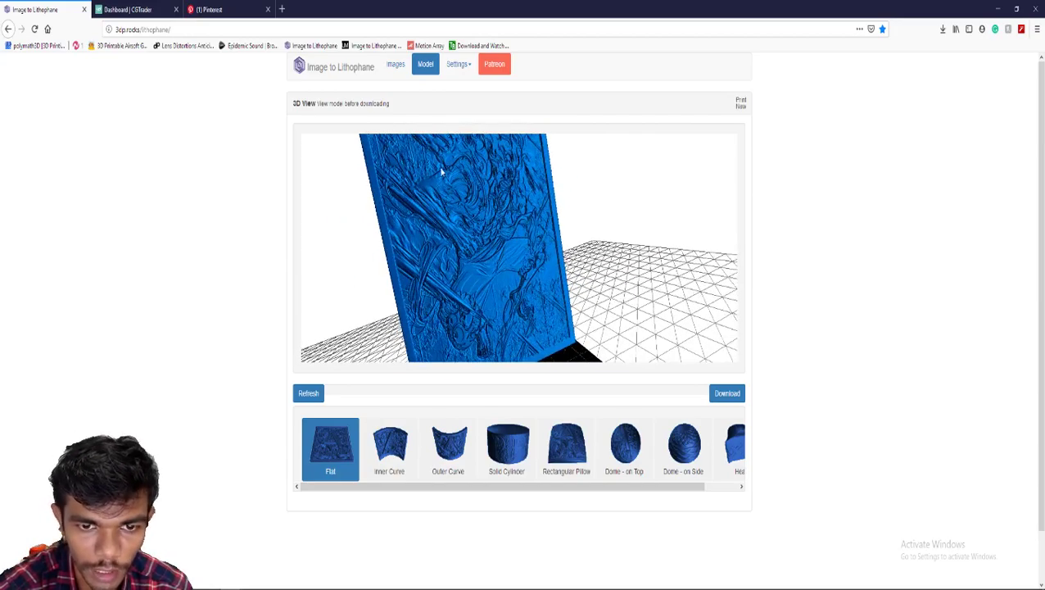
Set Vectors Per Pixel to 4 in the model settings and regenerate the flat lithophane.
{"action": "left_click", "coordinate": [457, 63]}
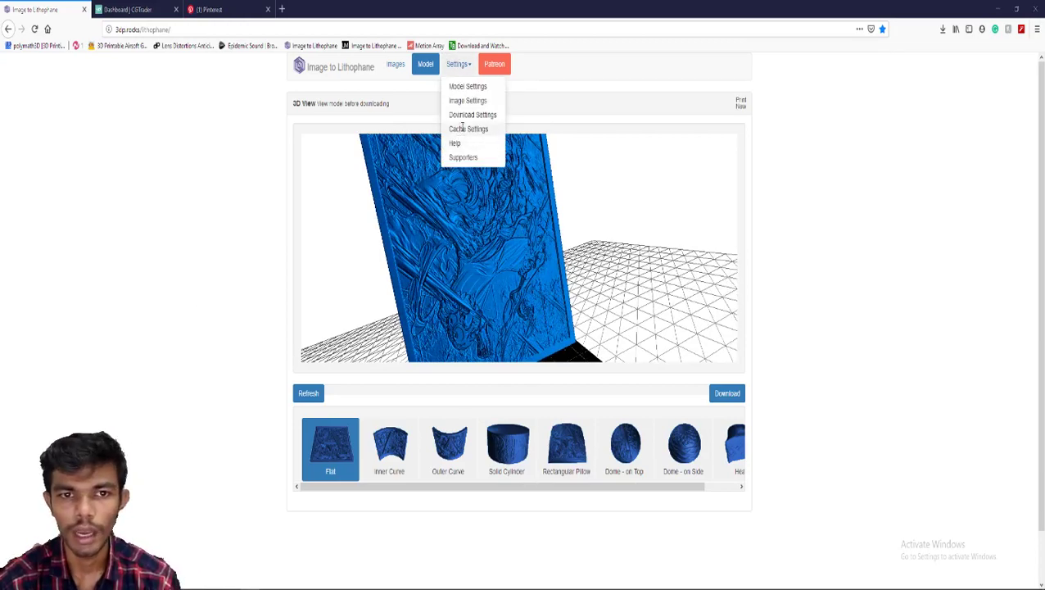
{"action": "left_click", "coordinate": [468, 86]}
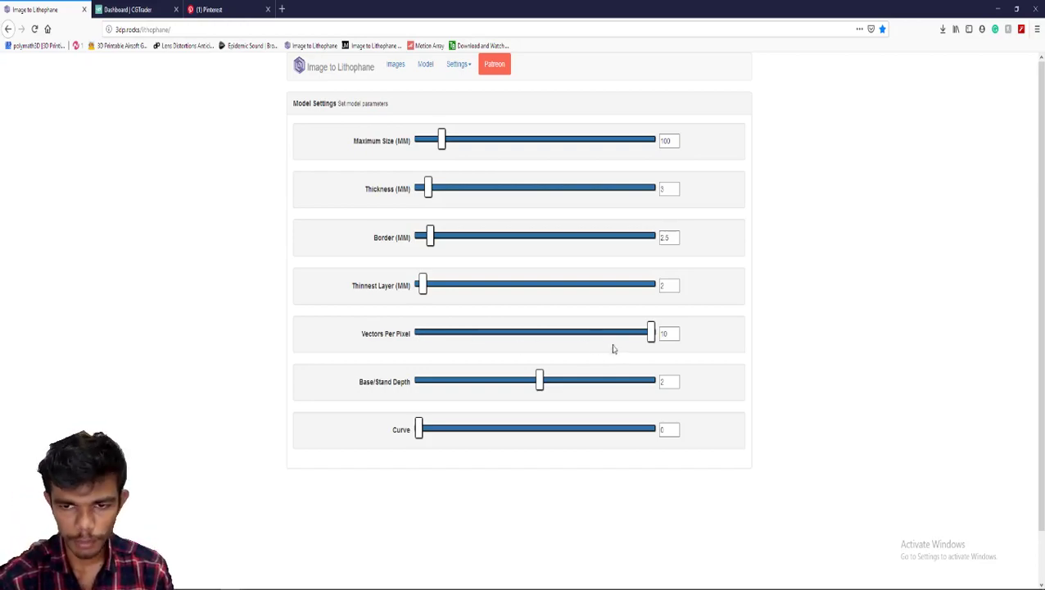
{"action": "left_click_drag", "start_coordinate": [650, 334], "coordinate": [443, 358]}
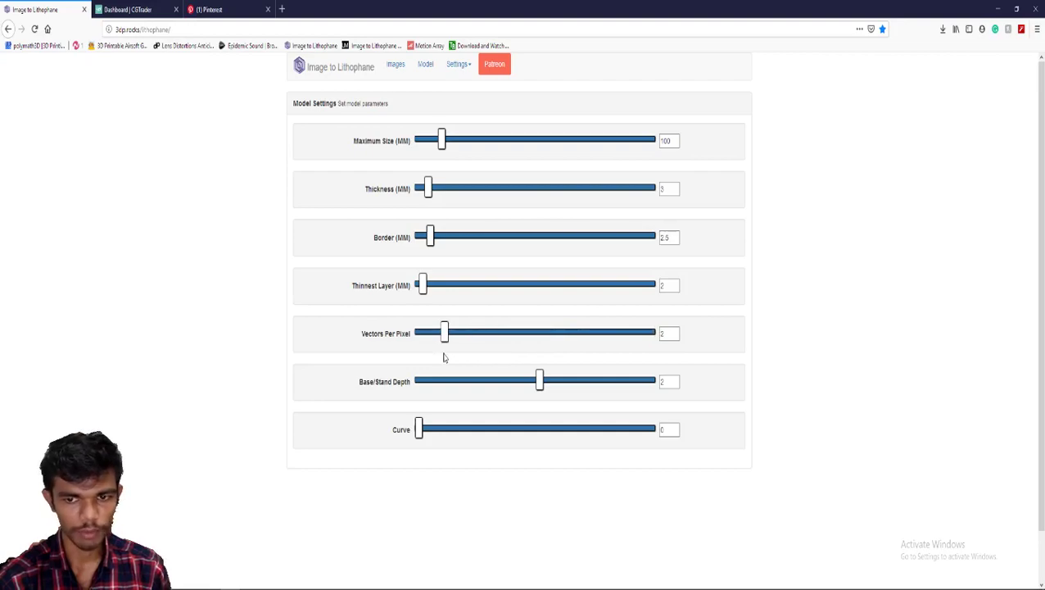
{"action": "left_click", "coordinate": [495, 333]}
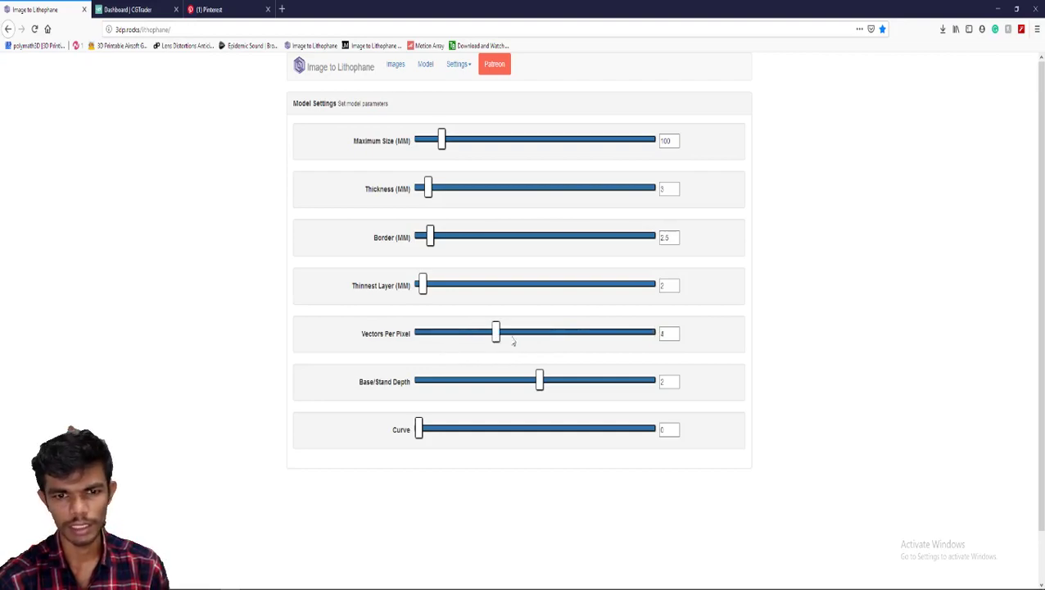
{"action": "left_click", "coordinate": [425, 68]}
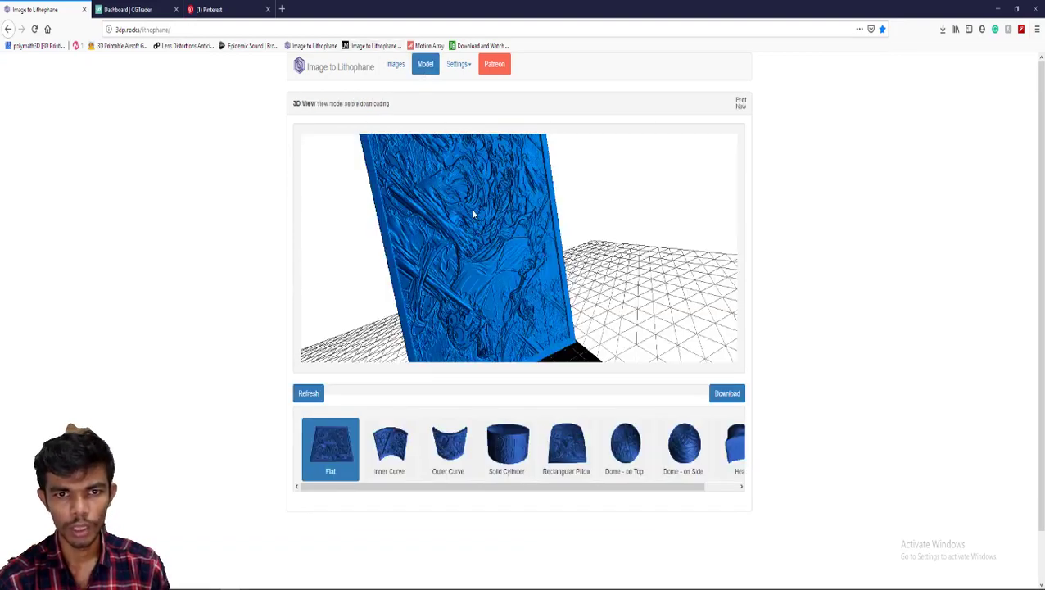
{"action": "scroll", "coordinate": [478, 199], "scroll_direction": "down", "scroll_amount": 5}
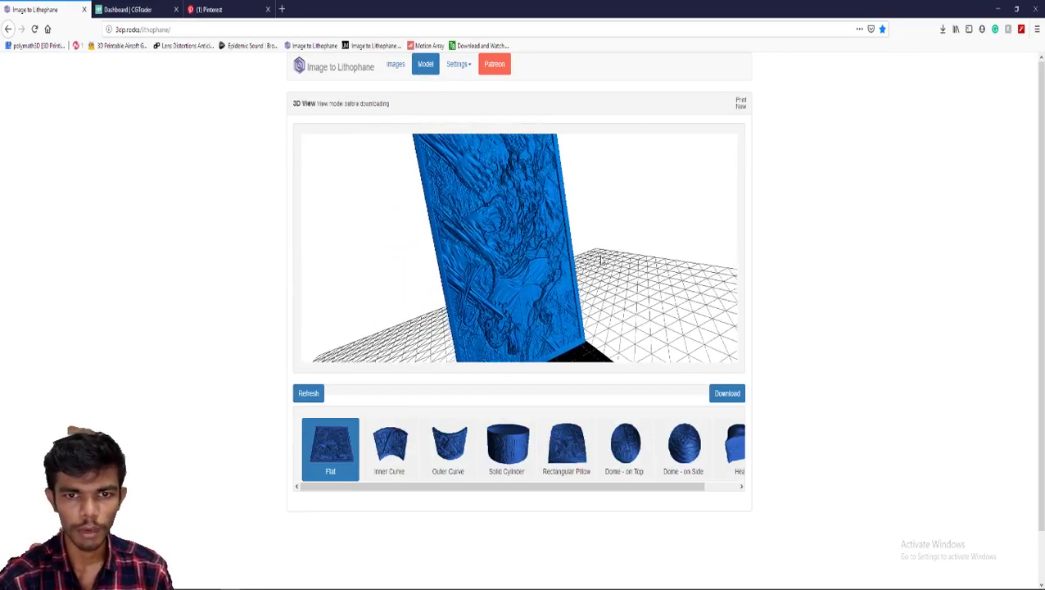
{"action": "left_click", "coordinate": [315, 401]}
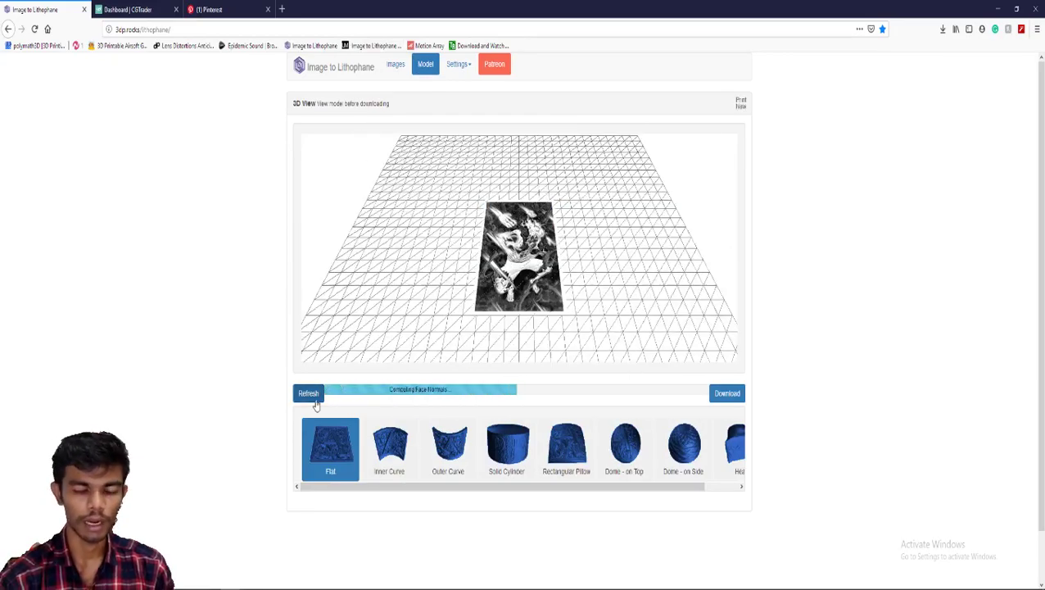
Examine the surface detail of the regenerated lithophane around the figure at close range.
{"action": "right_click_drag", "start_coordinate": [396, 335], "coordinate": [380, 446]}
{"action": "left_click_drag", "start_coordinate": [434, 320], "coordinate": [564, 175]}
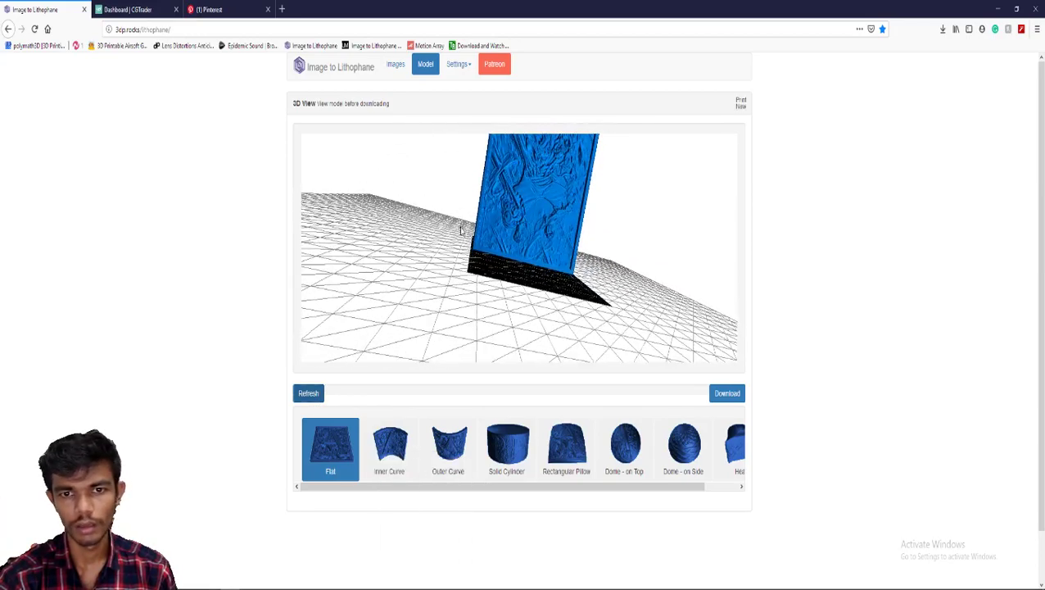
{"action": "right_click_drag", "start_coordinate": [563, 175], "coordinate": [347, 448]}
{"action": "right_click_drag", "start_coordinate": [451, 289], "coordinate": [349, 295]}
{"action": "scroll", "coordinate": [425, 252], "scroll_direction": "up", "scroll_amount": 5}
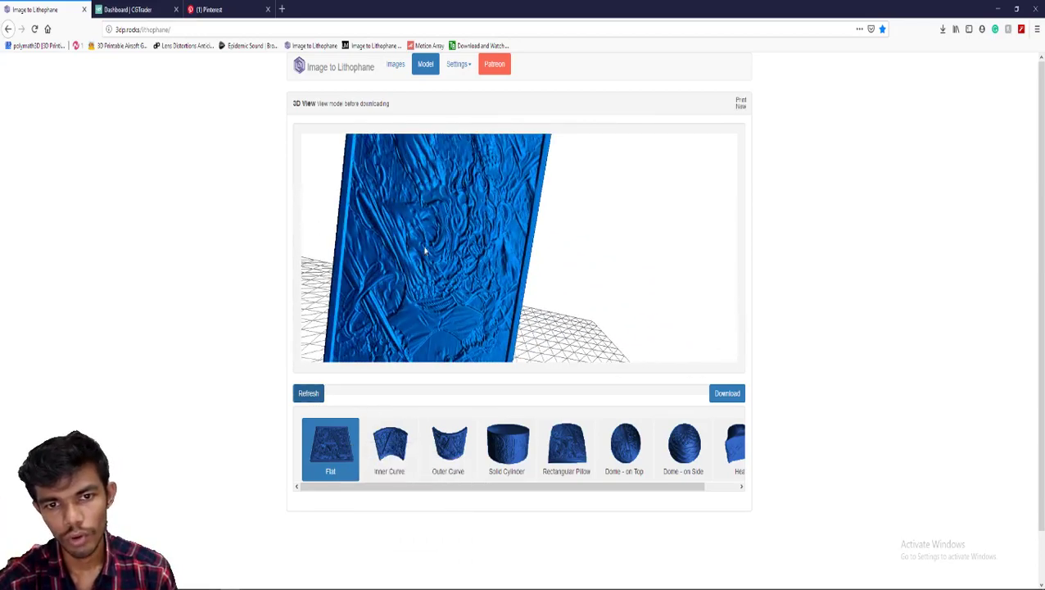
{"action": "right_click_drag", "start_coordinate": [424, 256], "coordinate": [544, 256]}
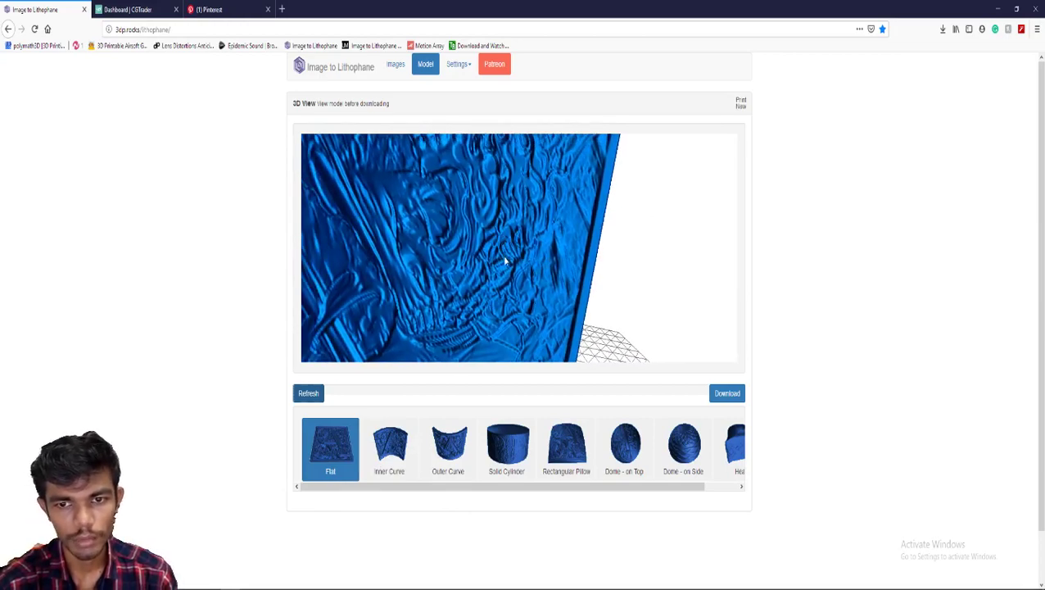
Set Vectors Per Pixel to 10 in the model settings and regenerate the flat lithophane.
{"action": "left_click", "coordinate": [459, 63]}
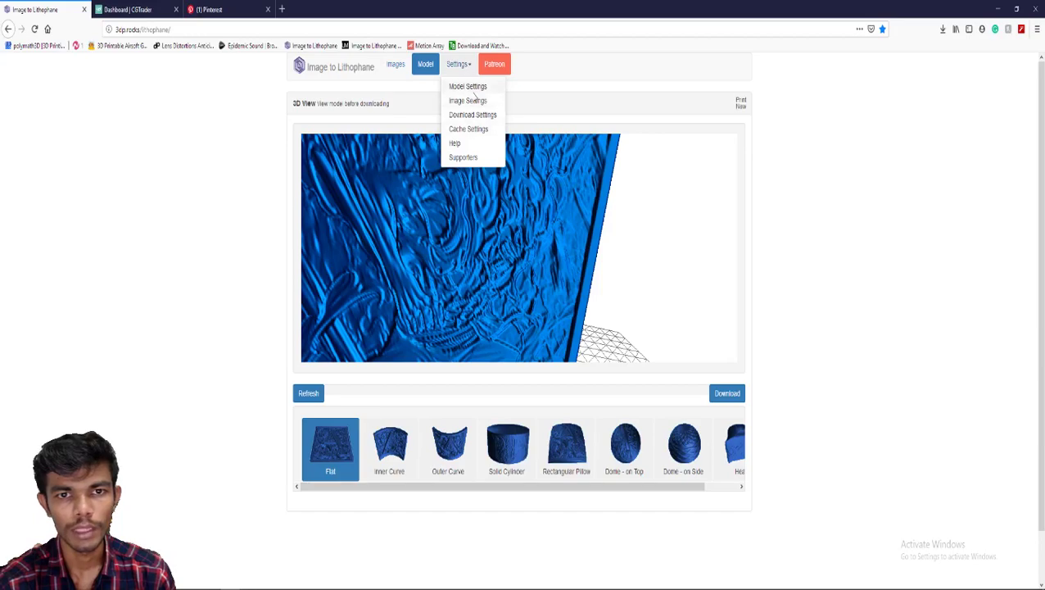
{"action": "left_click", "coordinate": [472, 87]}
{"action": "left_click_drag", "start_coordinate": [496, 331], "coordinate": [672, 337]}
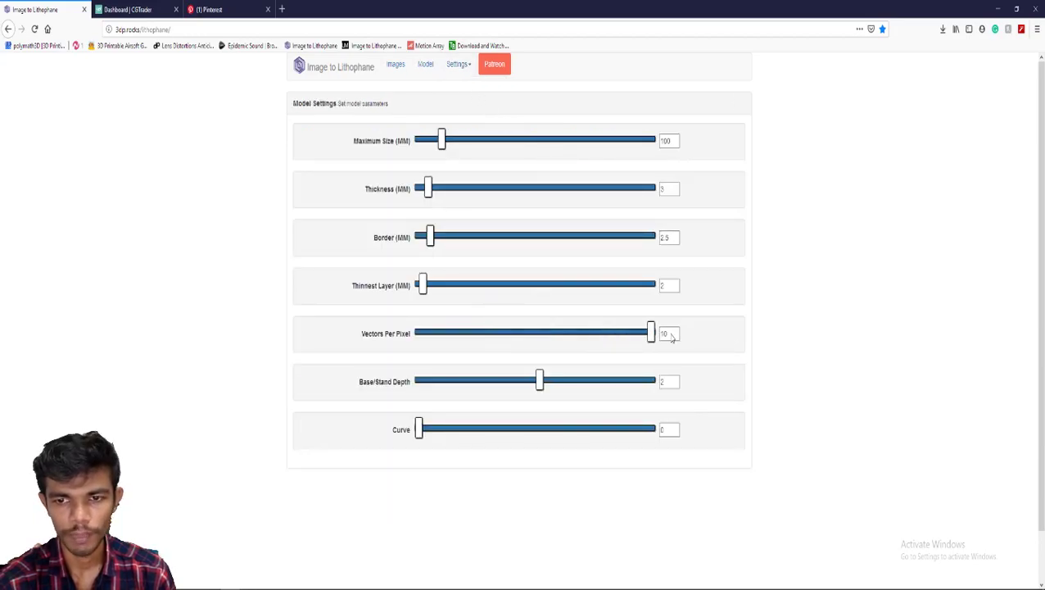
{"action": "left_click", "coordinate": [425, 64]}
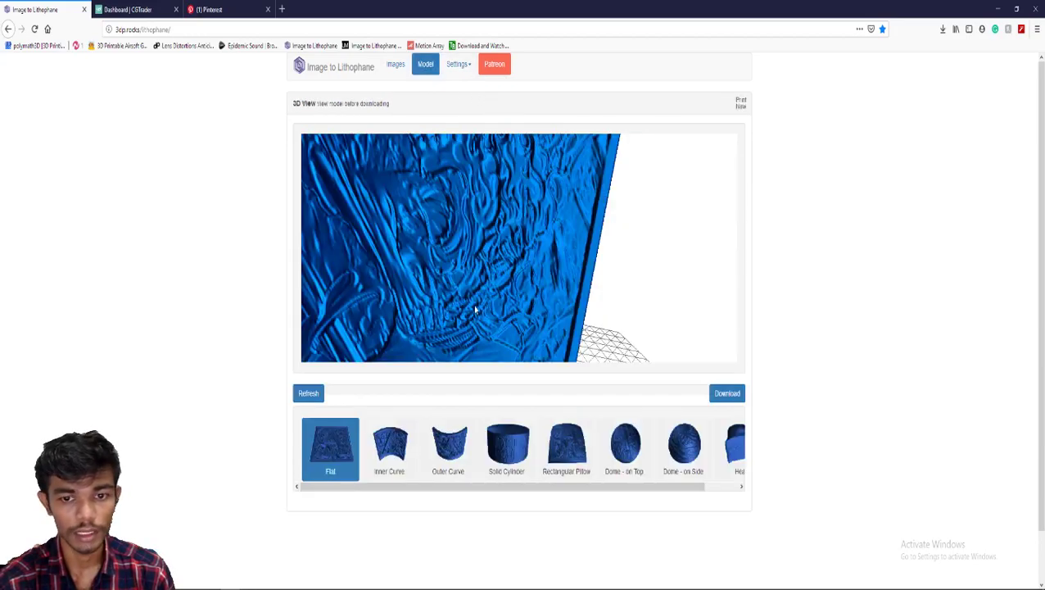
{"action": "left_click", "coordinate": [308, 393]}
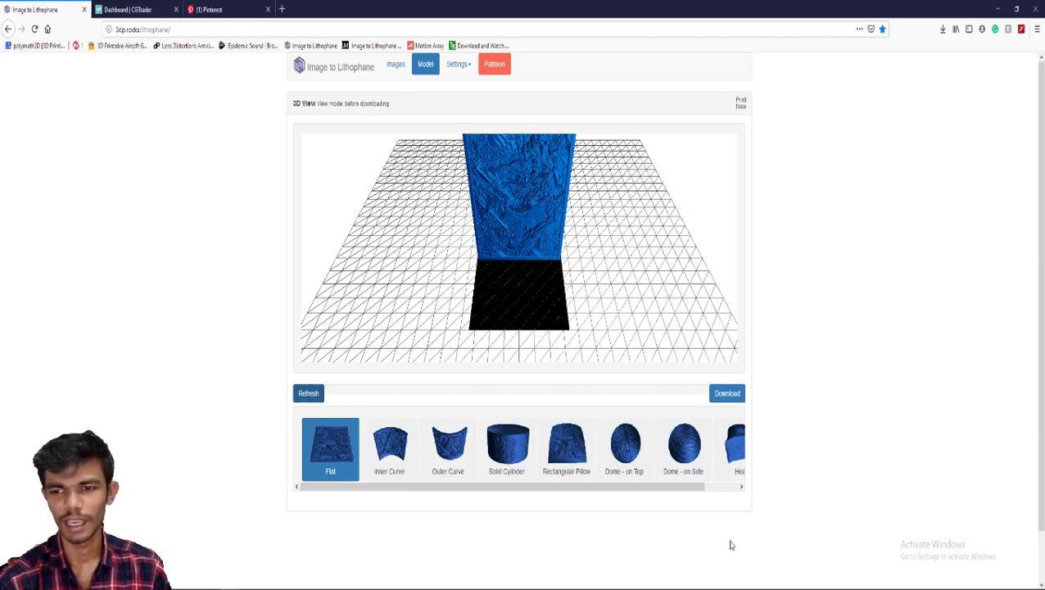
{"action": "left_click", "coordinate": [226, 11]}
{"action": "left_click", "coordinate": [80, 8]}
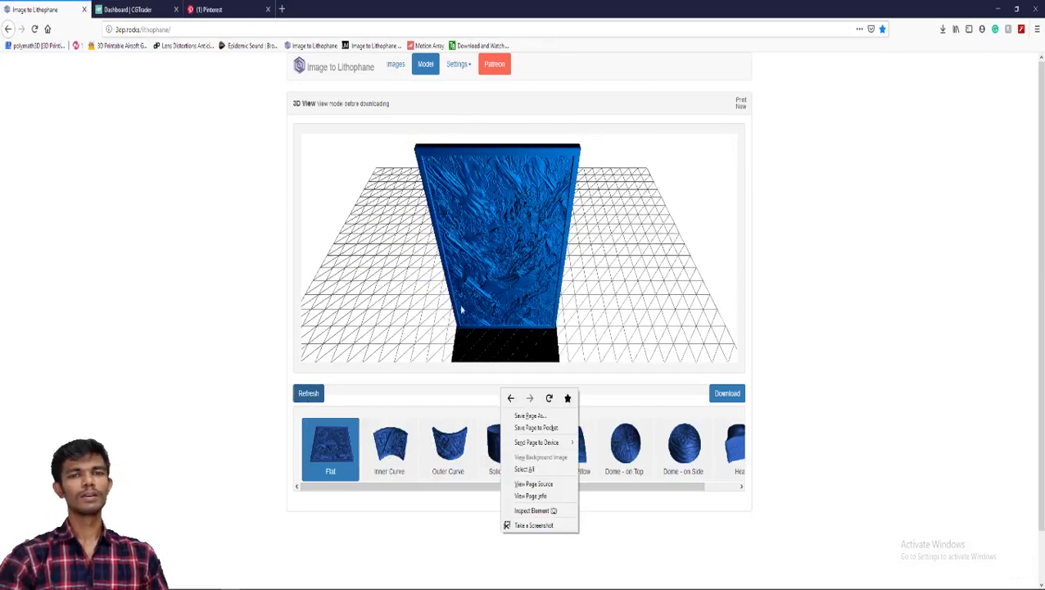
{"action": "left_click", "coordinate": [630, 326]}
{"action": "scroll", "coordinate": [592, 212], "scroll_direction": "down", "scroll_amount": 3}
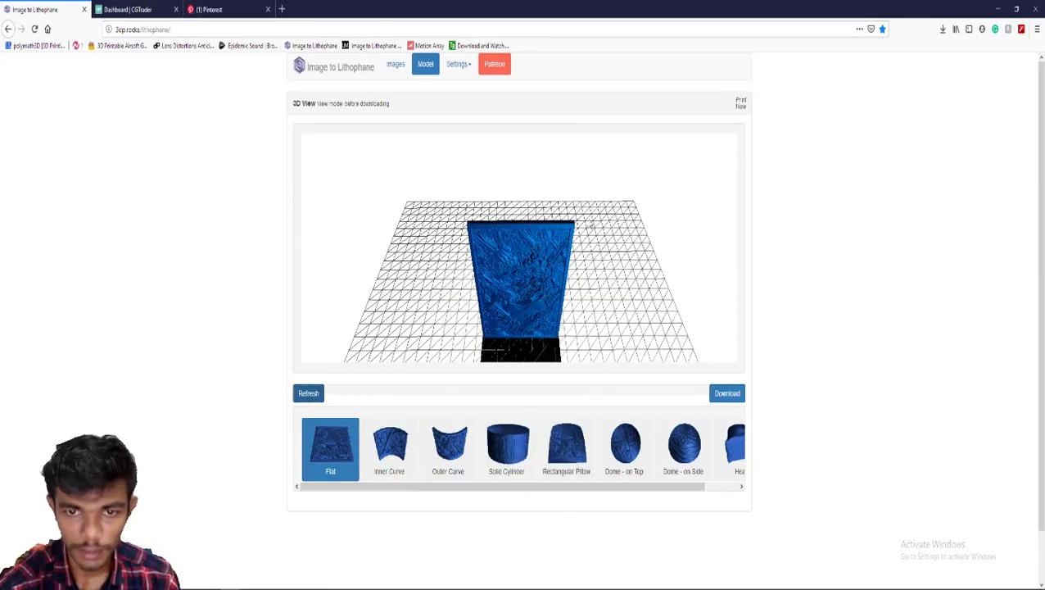
{"action": "right_click", "coordinate": [525, 378]}
{"action": "left_click", "coordinate": [586, 291]}
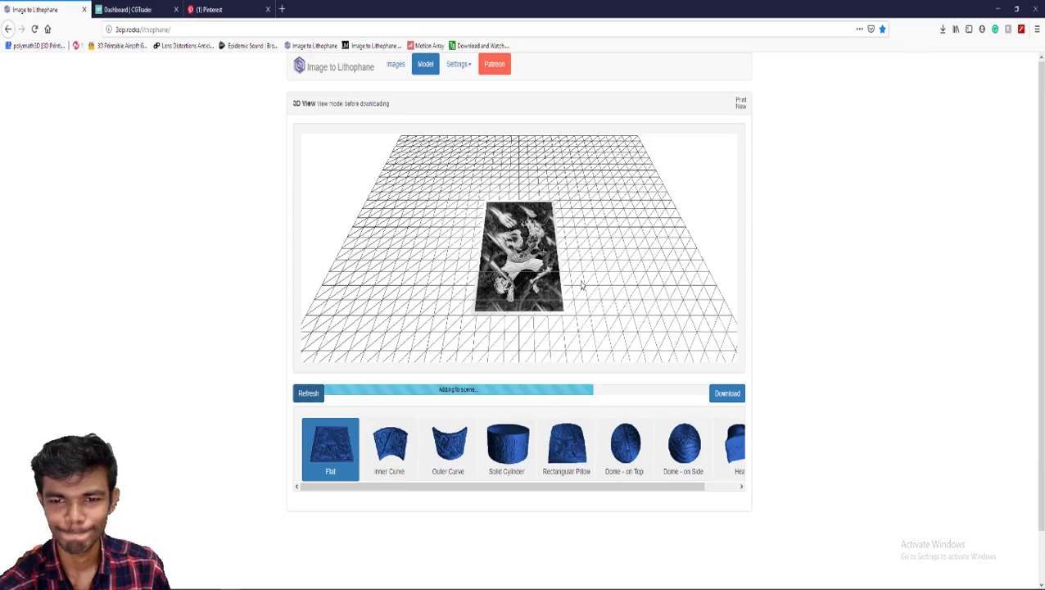
Examine the fine relief detail of the lithophane, closing in on the figure's face and hair.
{"action": "scroll", "coordinate": [547, 190], "scroll_direction": "up", "scroll_amount": 3}
{"action": "right_click_drag", "start_coordinate": [546, 190], "coordinate": [516, 287]}
{"action": "scroll", "coordinate": [517, 288], "scroll_direction": "up", "scroll_amount": 6}
{"action": "left_click_drag", "start_coordinate": [528, 335], "coordinate": [529, 239]}
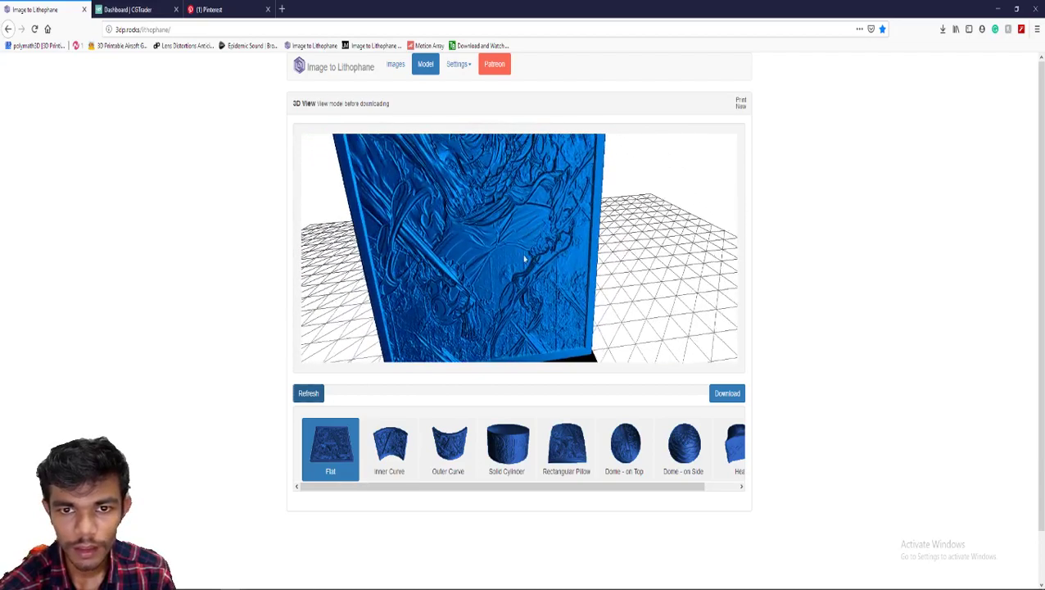
{"action": "right_click_drag", "start_coordinate": [529, 240], "coordinate": [490, 377]}
{"action": "right_click_drag", "start_coordinate": [522, 212], "coordinate": [514, 262]}
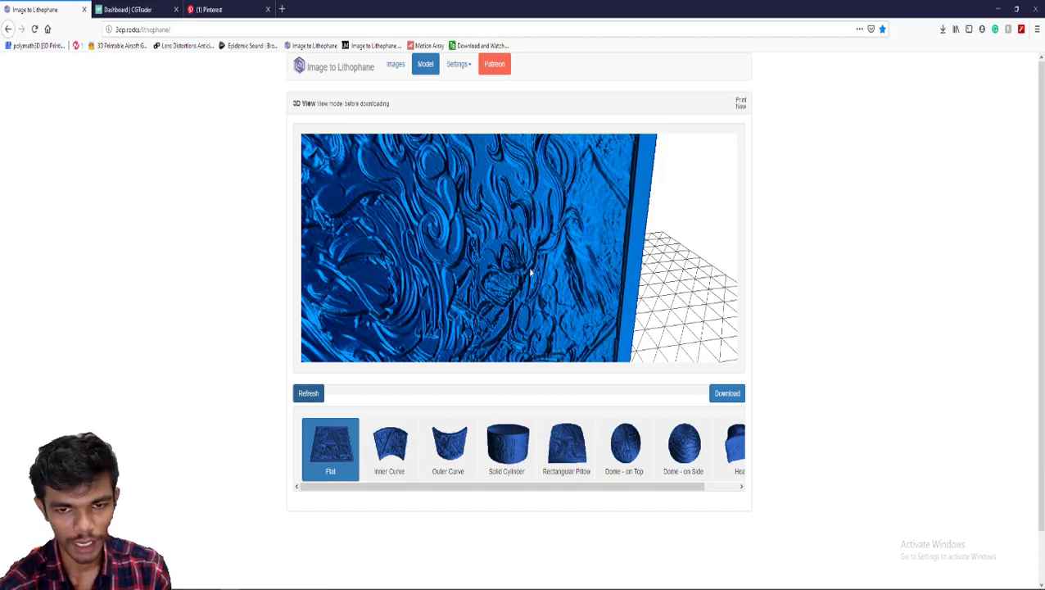
{"action": "left_click_drag", "start_coordinate": [504, 258], "coordinate": [489, 295]}
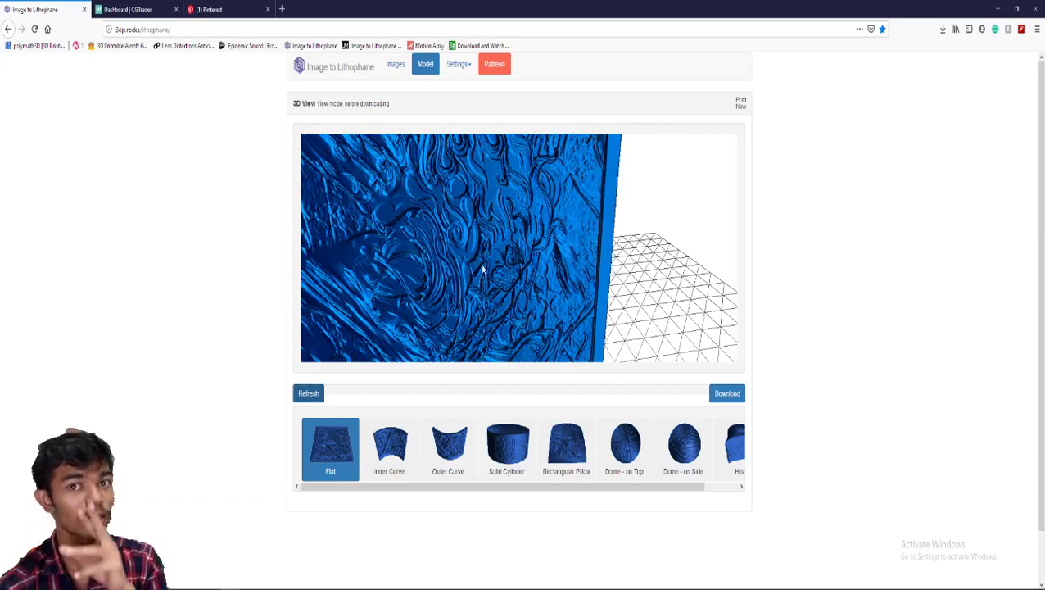